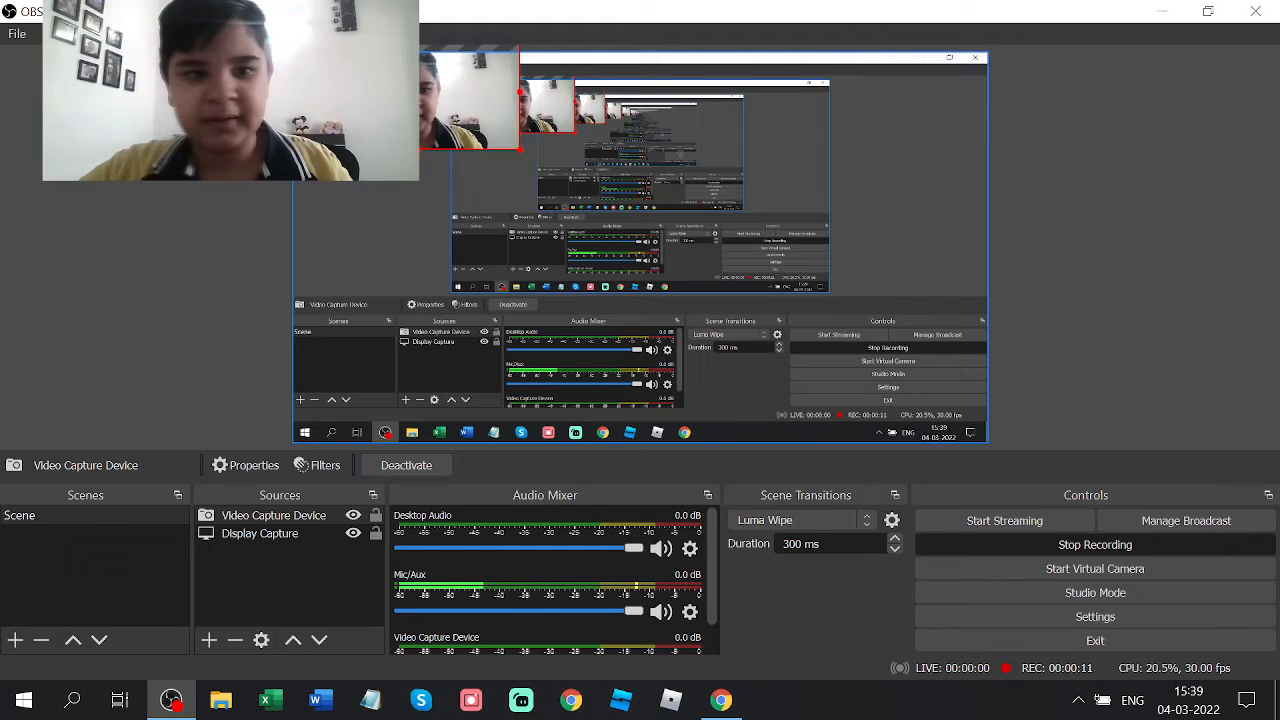
Step: Bring the Chrome window with the Roblox Fortnight page to the front over OBS
{"action": "left_click", "coordinate": [1162, 12]}
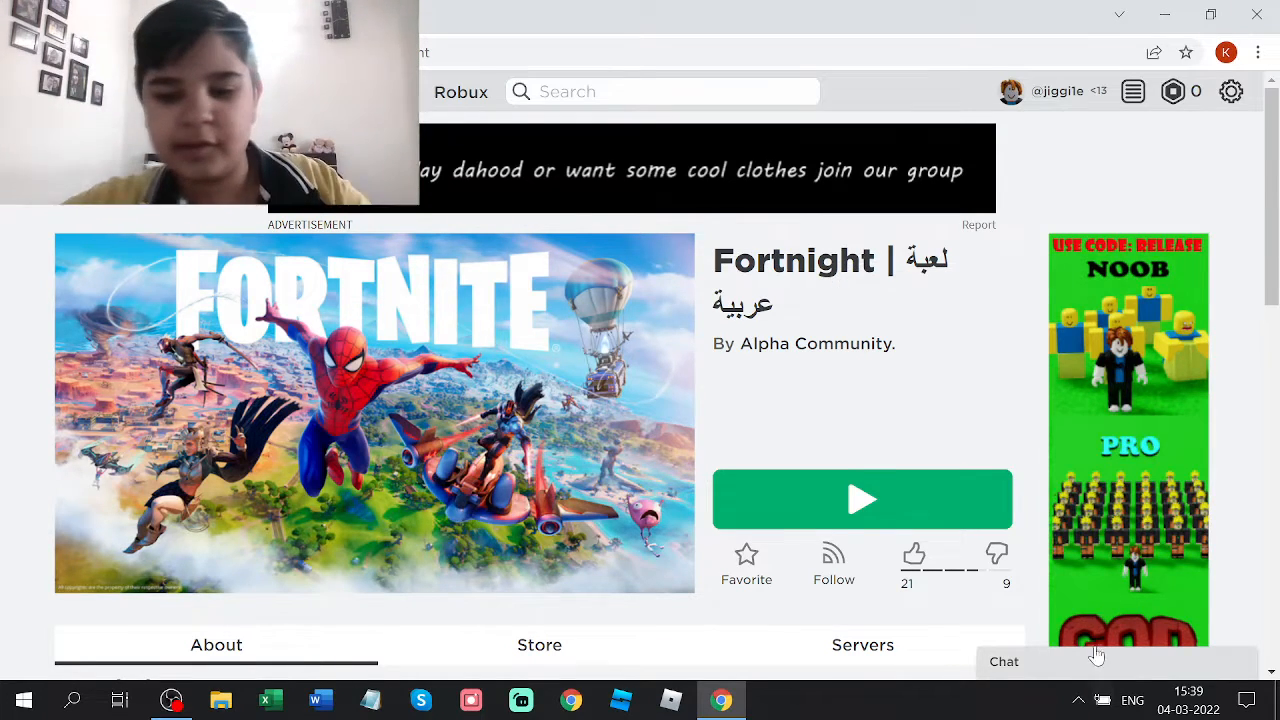
{"action": "scroll", "coordinate": [1097, 655], "scroll_direction": "down", "scroll_amount": 3}
Step: Show the Servers listings for the Fortnight experience
{"action": "left_click", "coordinate": [862, 344]}
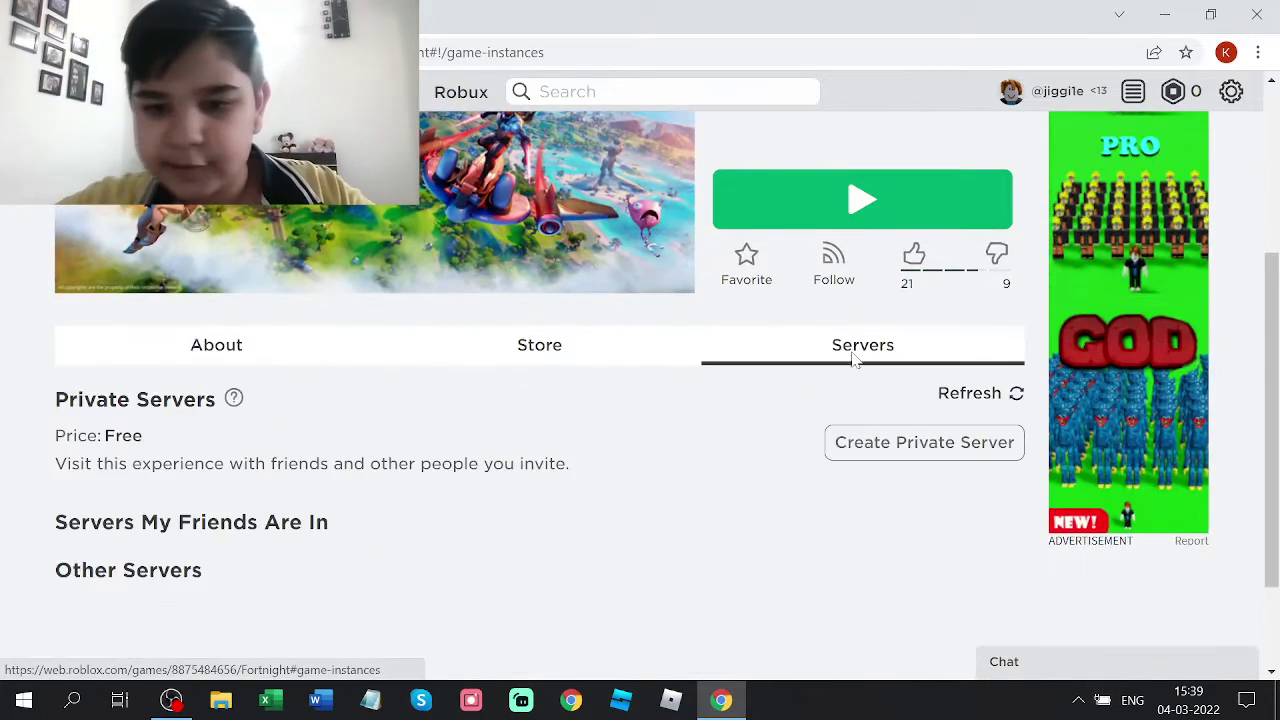
Step: Create a free private server named 'kabir hahaha' and complete the purchase
{"action": "left_click", "coordinate": [924, 448]}
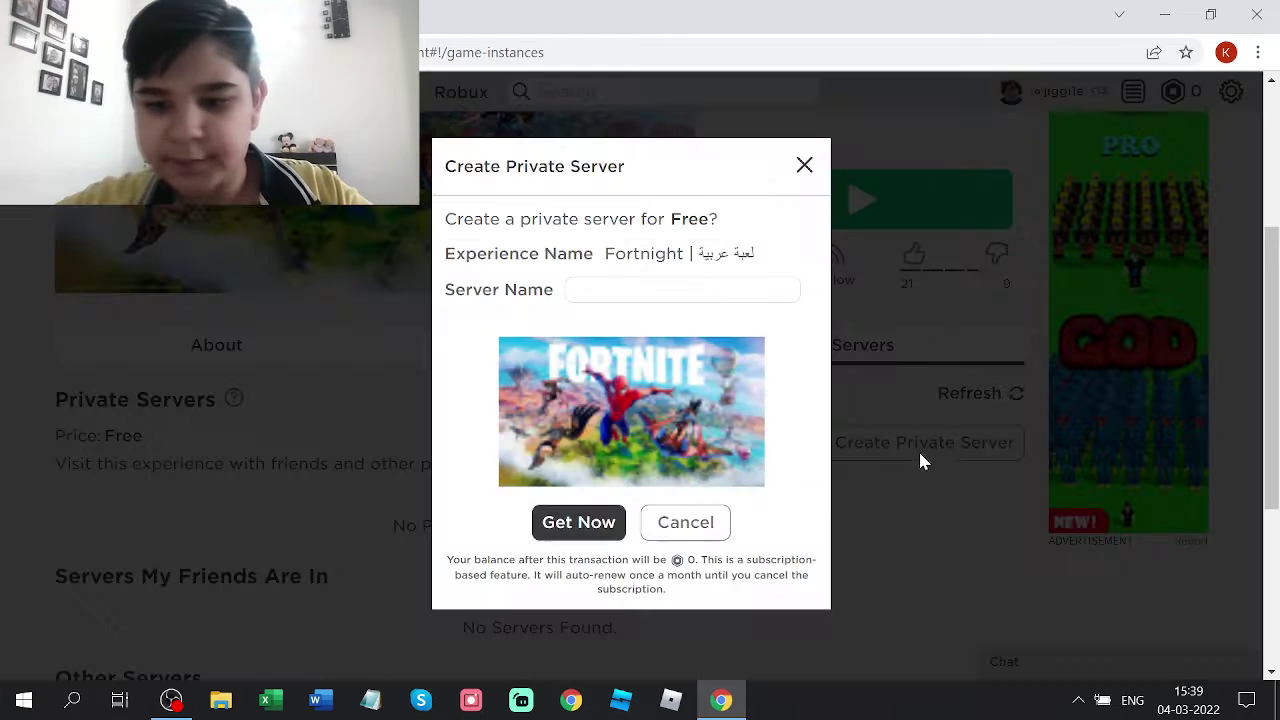
{"action": "left_click", "coordinate": [578, 522]}
{"action": "left_click", "coordinate": [550, 315]}
{"action": "type", "text": "ka"}
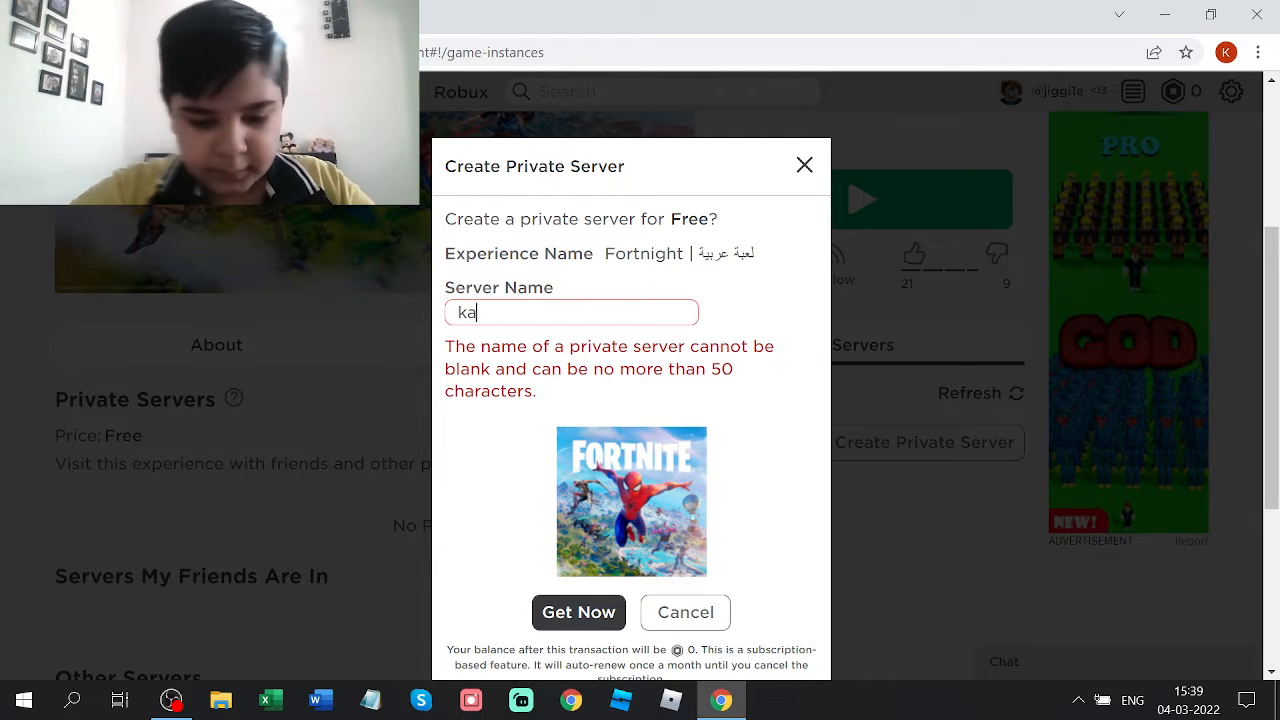
{"action": "type", "text": "bir hahaha"}
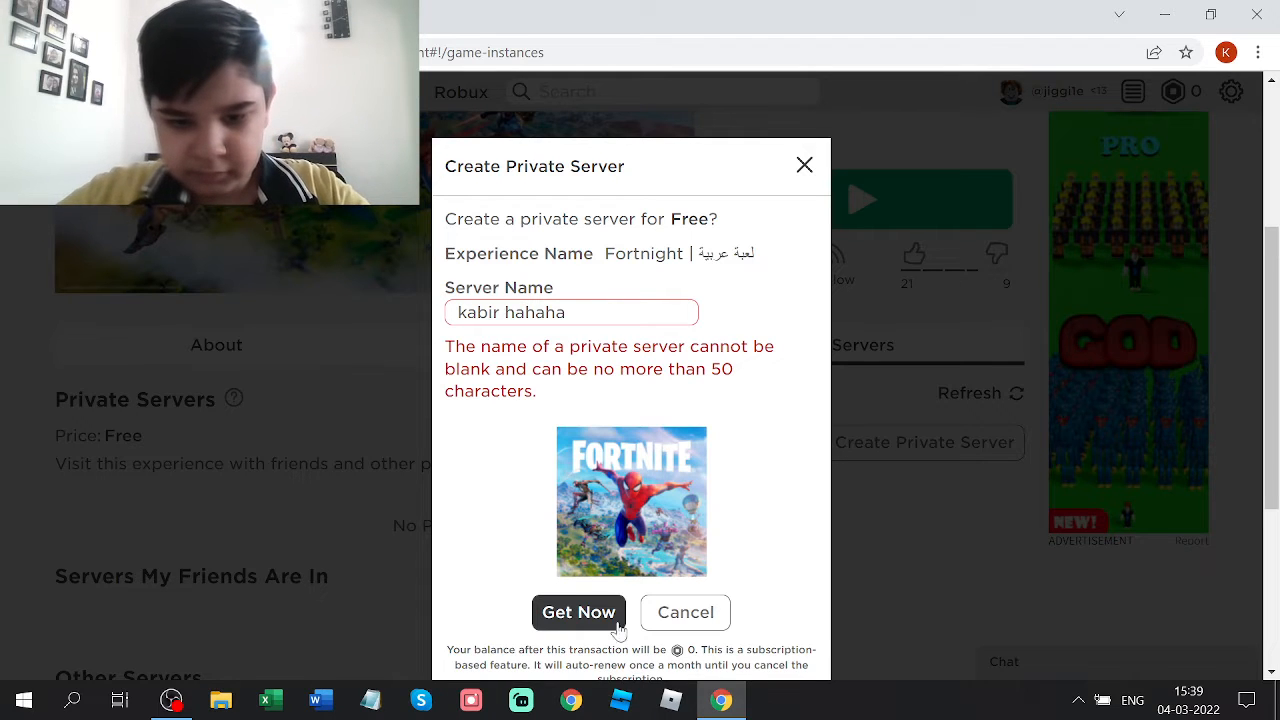
{"action": "left_click", "coordinate": [578, 612]}
{"action": "left_click", "coordinate": [576, 528]}
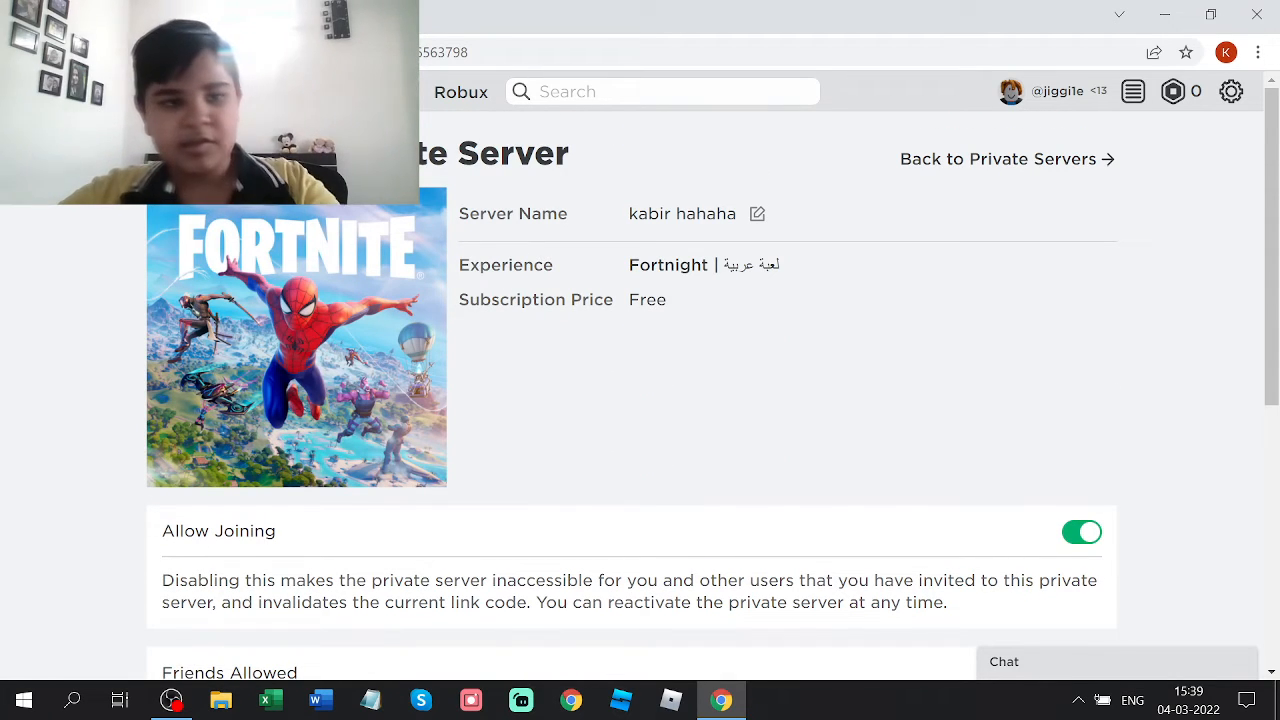
Step: Leave the kabir hahaha settings page for the private servers list, then raise OBS
{"action": "left_click", "coordinate": [1007, 158]}
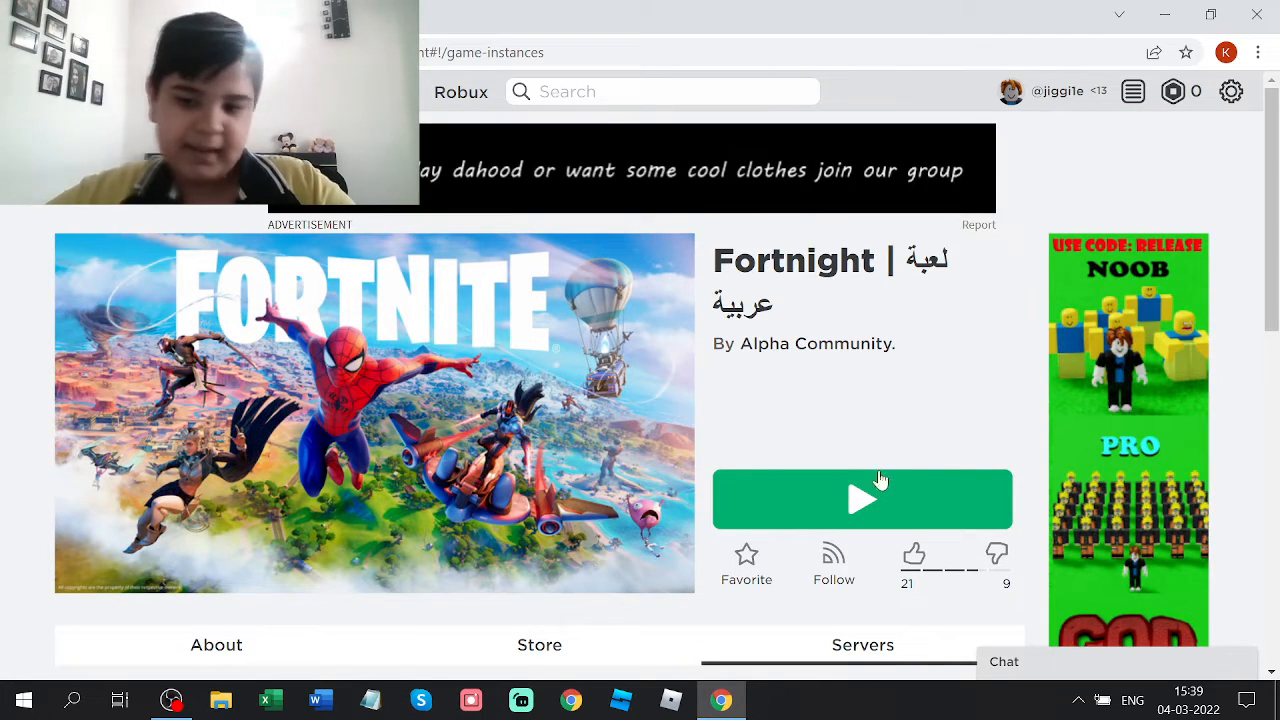
{"action": "left_click", "coordinate": [172, 699]}
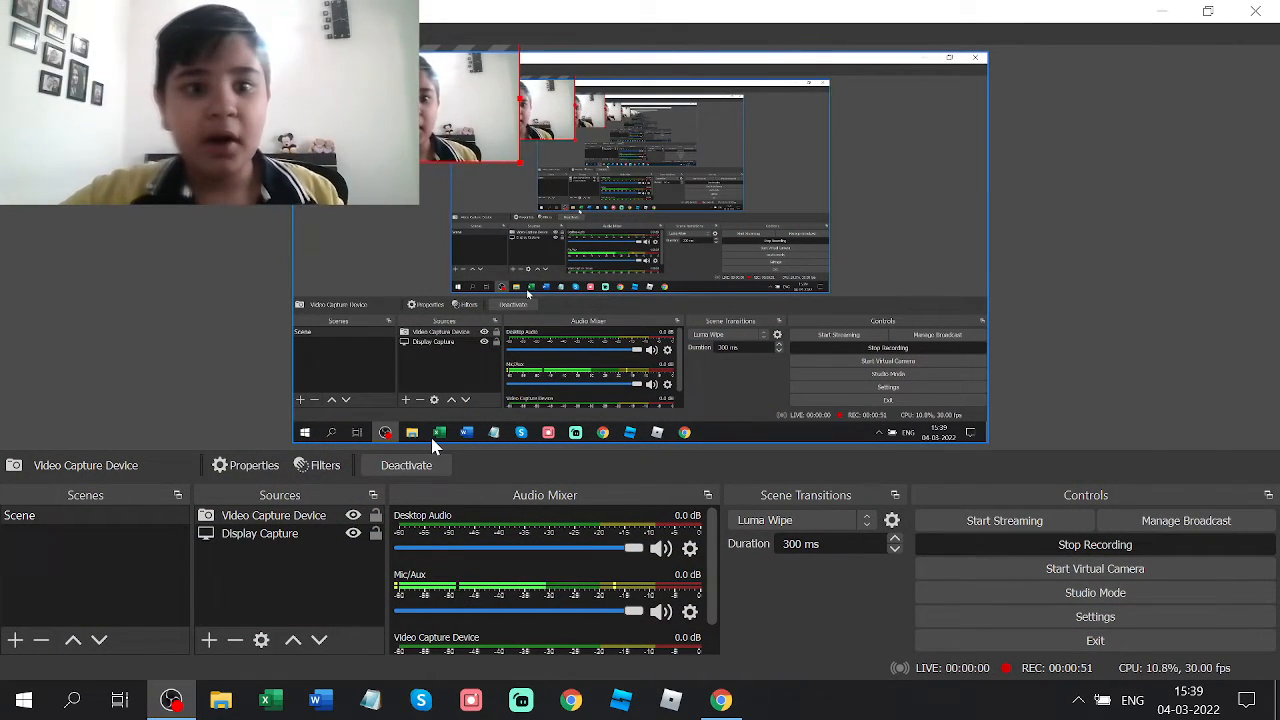
Step: Reveal the Roblox page briefly, then restore the OBS recording window in front
{"action": "left_click", "coordinate": [1163, 11]}
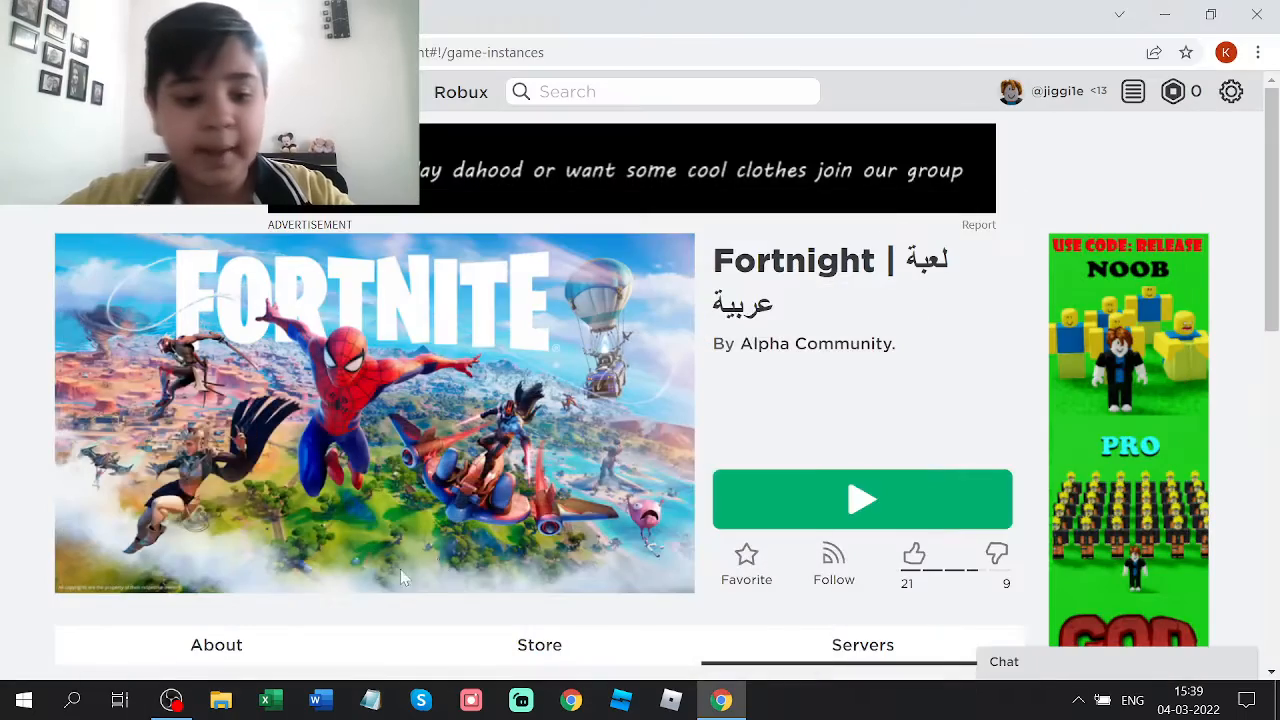
{"action": "left_click", "coordinate": [172, 699]}
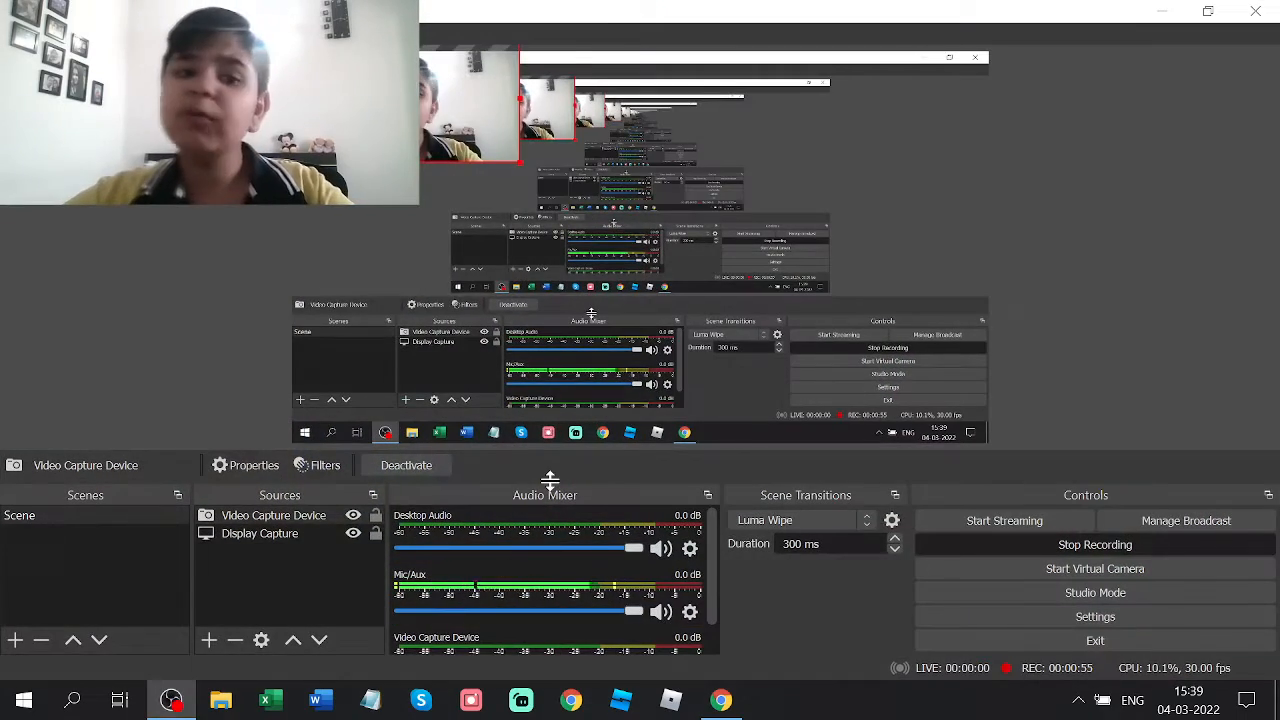